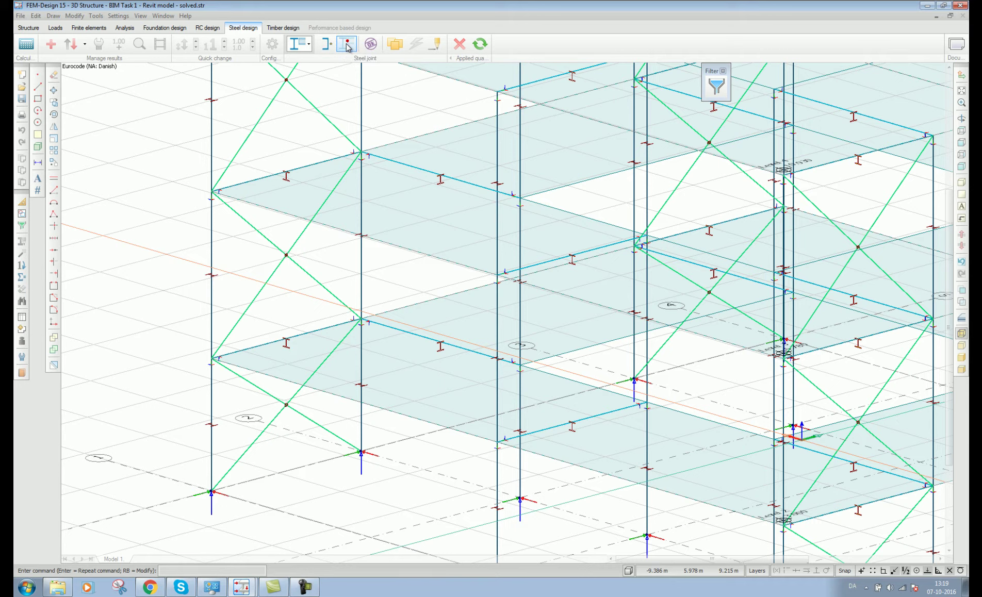
# Define a column splice joint between the ground-storey corner column and the column above it, using the third available solution (CS3).
pyautogui.click(347, 45)
pyautogui.moveTo(761, 398); pyautogui.dragTo(508, 337)
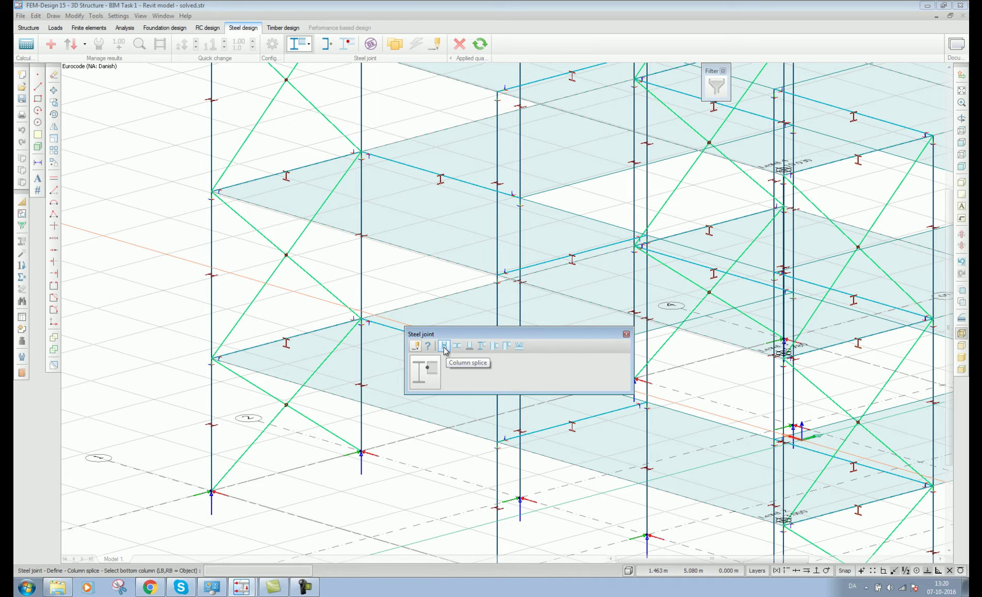
pyautogui.moveTo(444, 334); pyautogui.dragTo(451, 324)
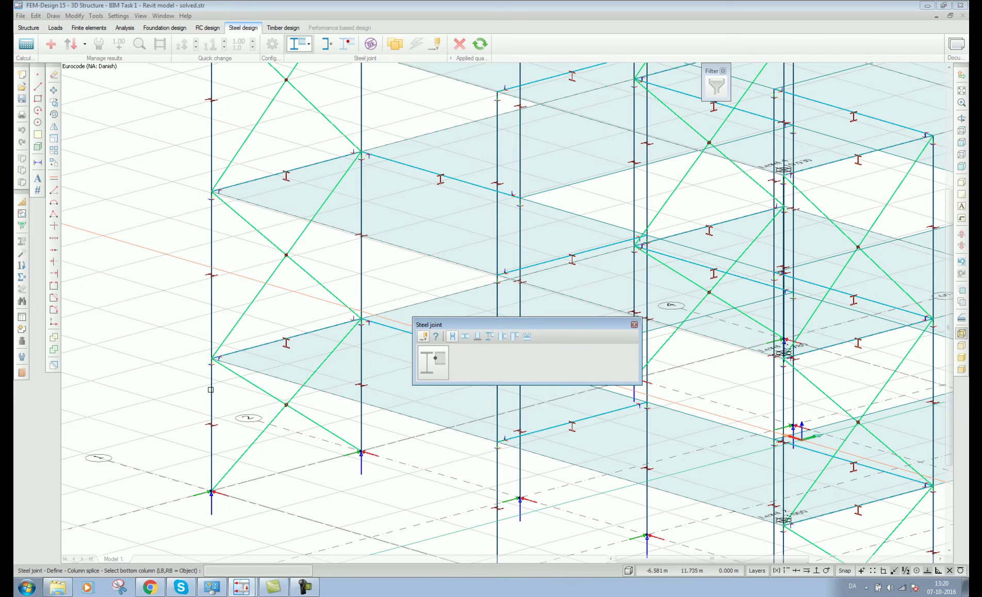
pyautogui.click(210, 388)
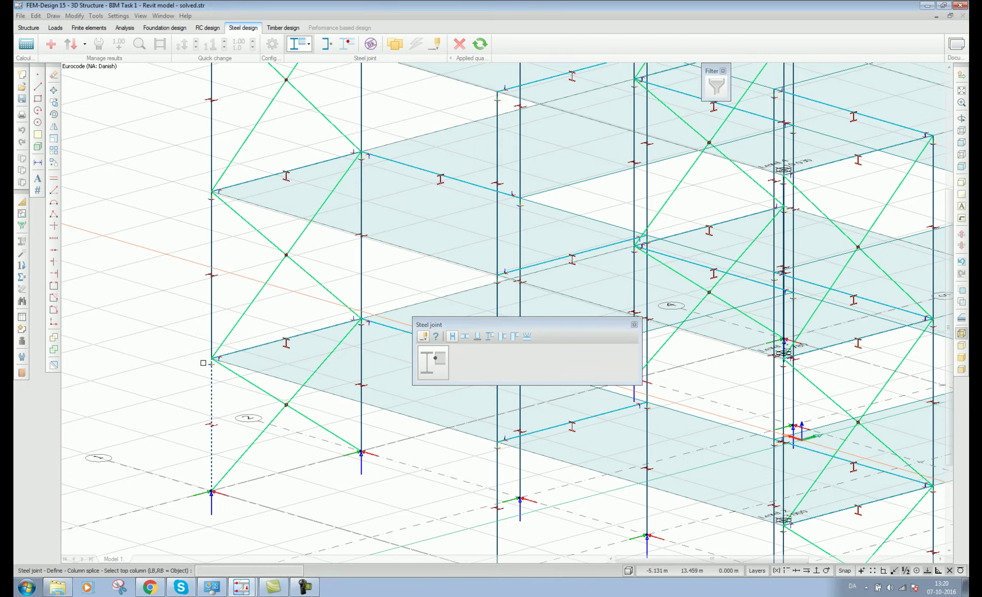
pyautogui.click(210, 312)
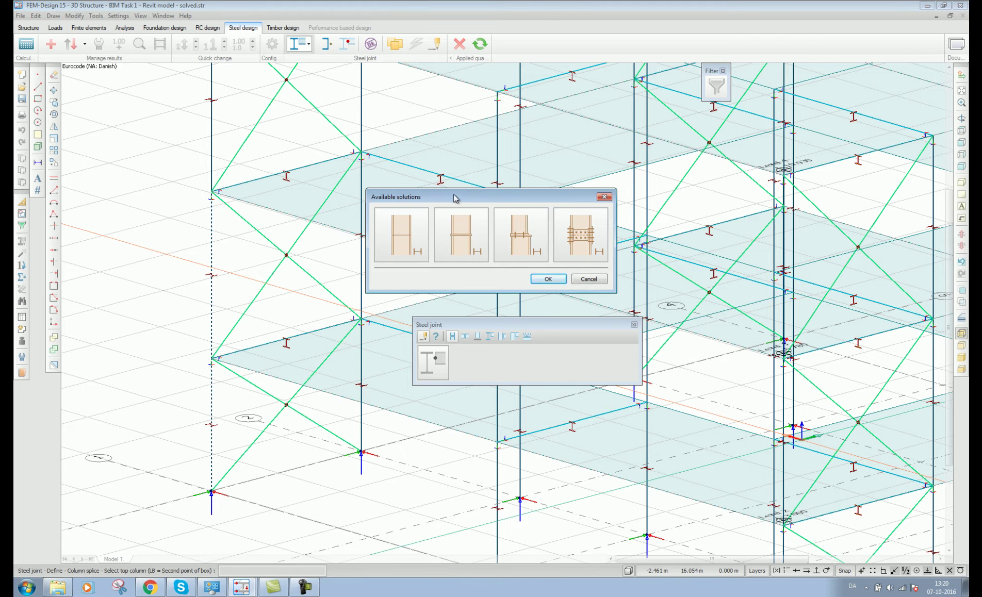
pyautogui.click(518, 235)
pyautogui.click(549, 279)
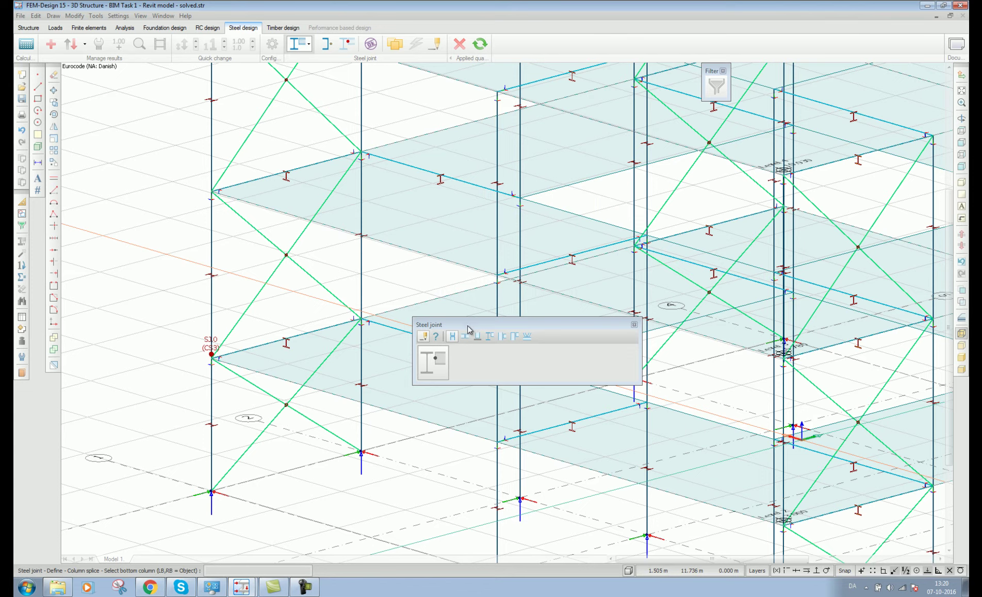
# Define a beam-to-column joint (BC2) between the same ground-storey corner column and the first-floor edge beam that meets it.
pyautogui.click(502, 337)
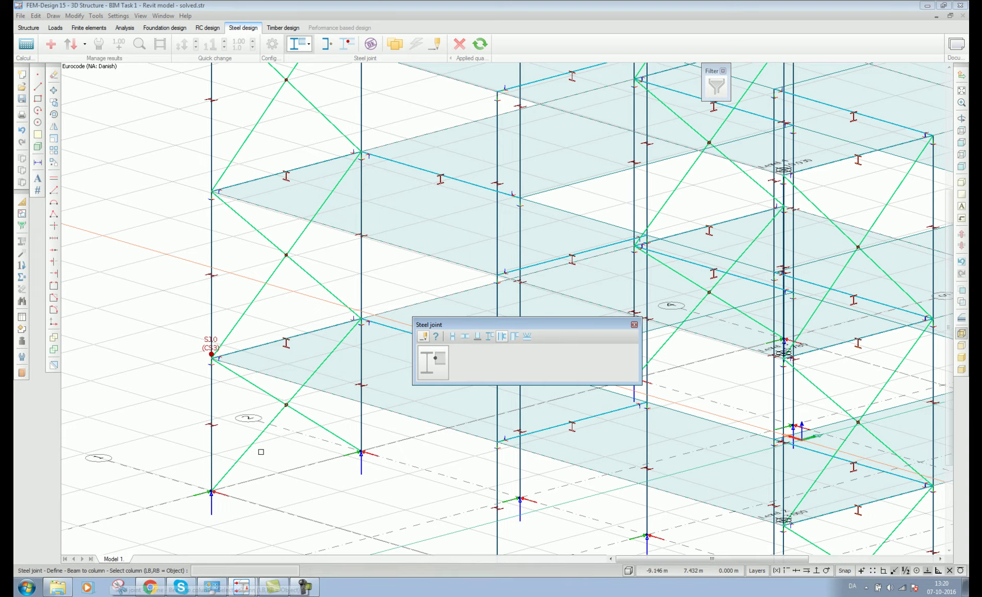
pyautogui.click(212, 394)
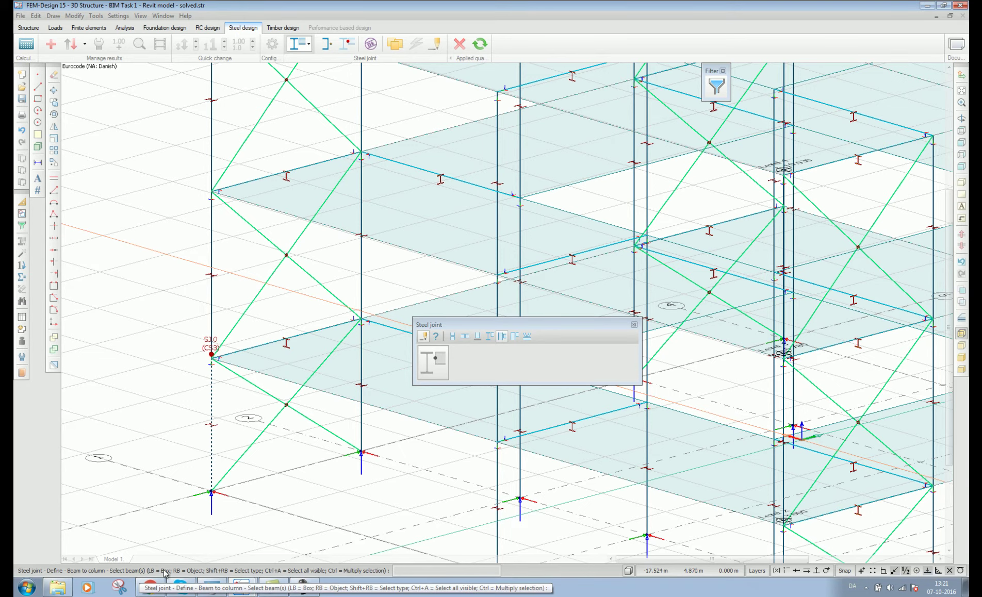
pyautogui.click(269, 342)
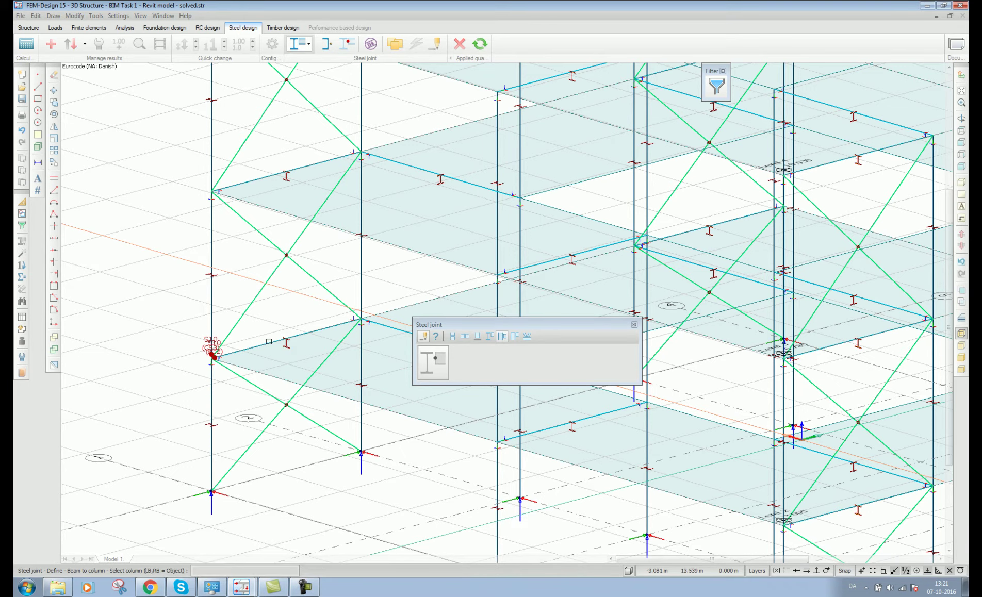
# Define a beam-to-beam joint with the second solution (BB2), using that edge beam as primary and the adjoining first-floor beam as secondary.
pyautogui.scroll(5, 232, 353)
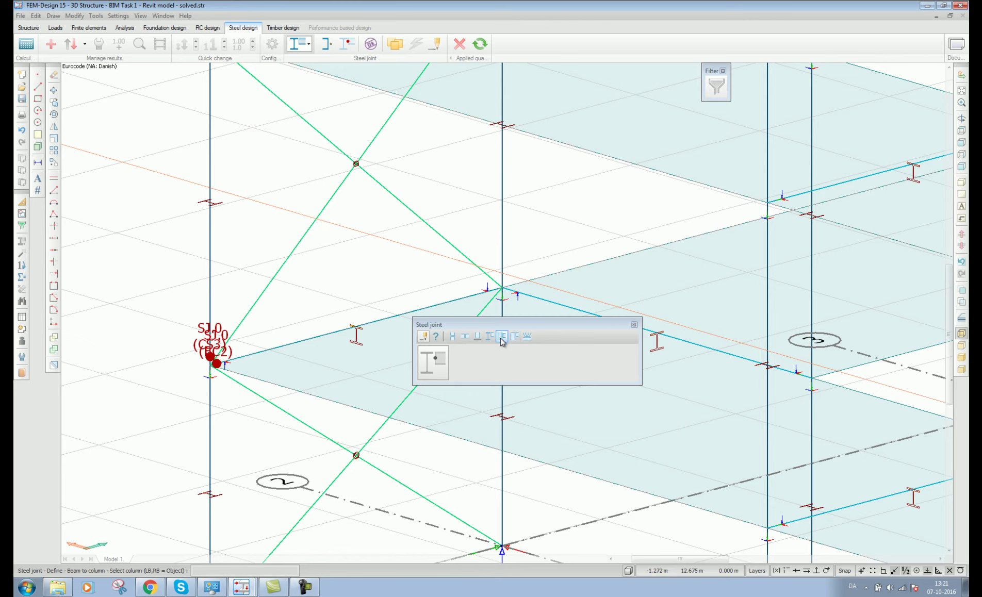
pyautogui.click(490, 338)
pyautogui.moveTo(488, 323); pyautogui.dragTo(629, 340)
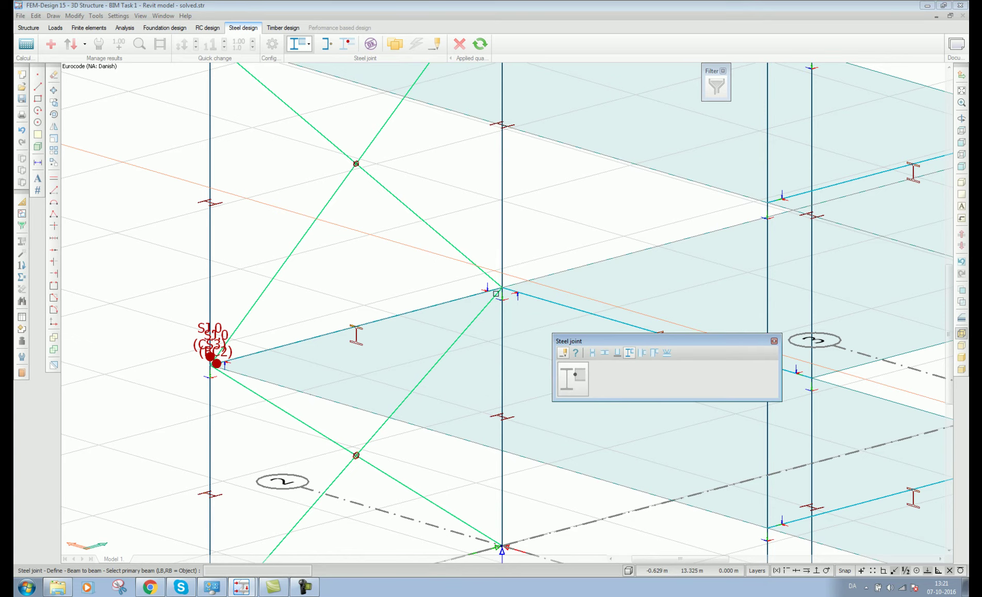
pyautogui.click(453, 301)
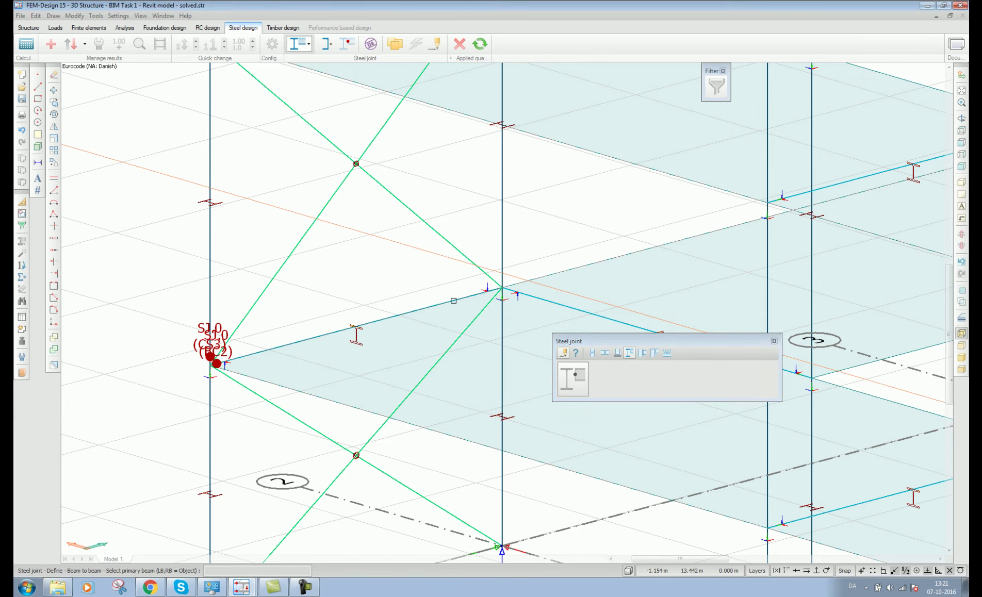
pyautogui.click(553, 303)
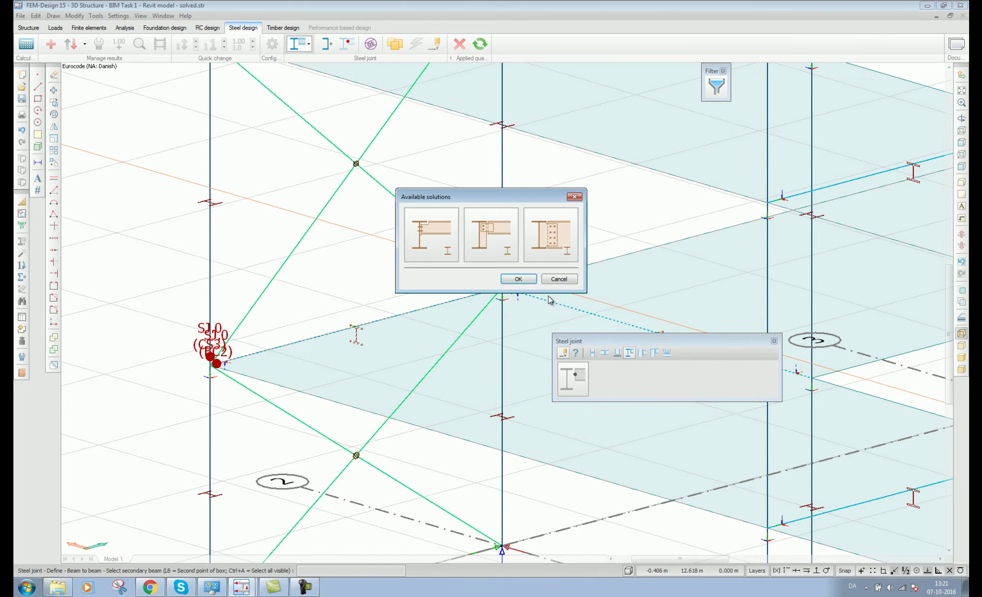
pyautogui.click(496, 234)
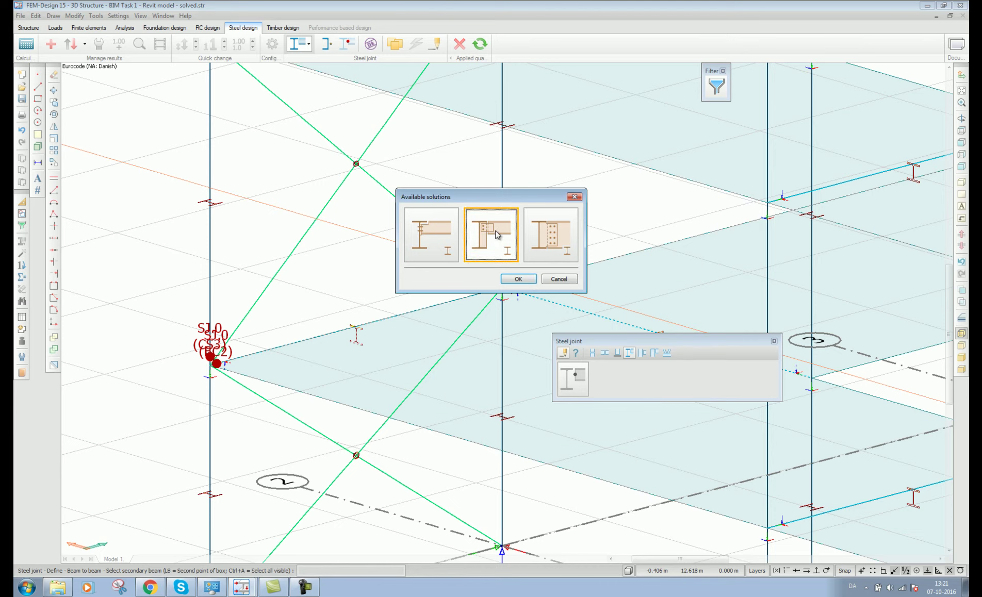
pyautogui.click(518, 280)
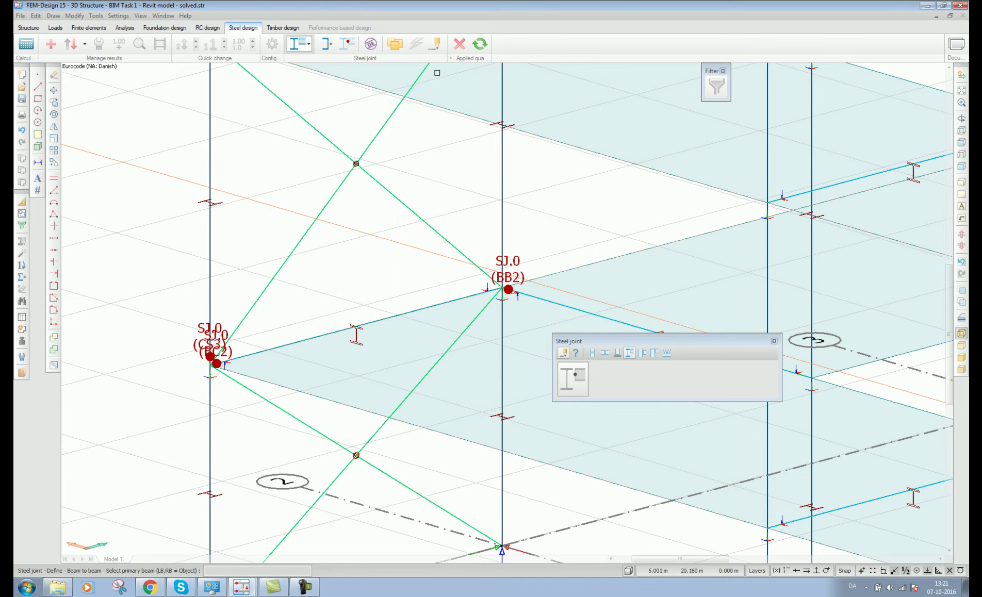
# Open the beam-to-beam joint in manual design and inspect the connection model and Beam 1's weld settings.
pyautogui.click(436, 46)
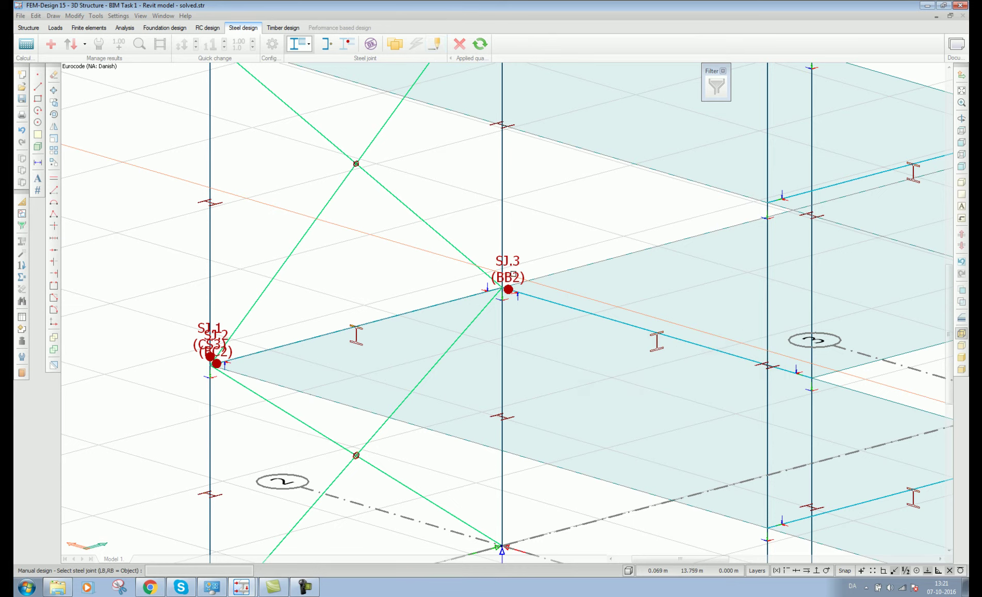
pyautogui.click(508, 289)
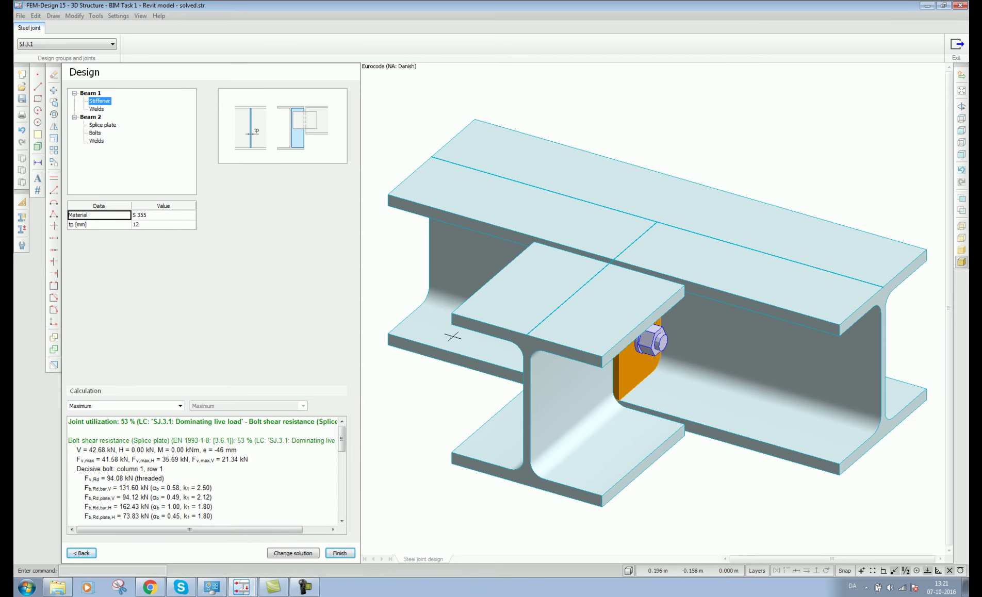
pyautogui.moveTo(451, 333); pyautogui.dragTo(514, 326, button='middle')
pyautogui.moveTo(514, 326); pyautogui.dragTo(756, 281)
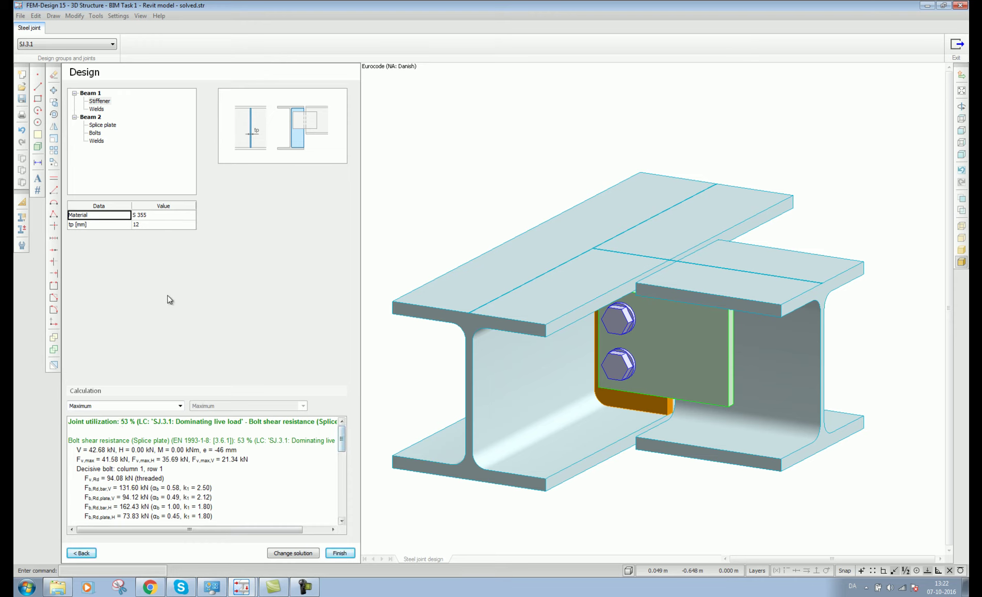
pyautogui.click(97, 109)
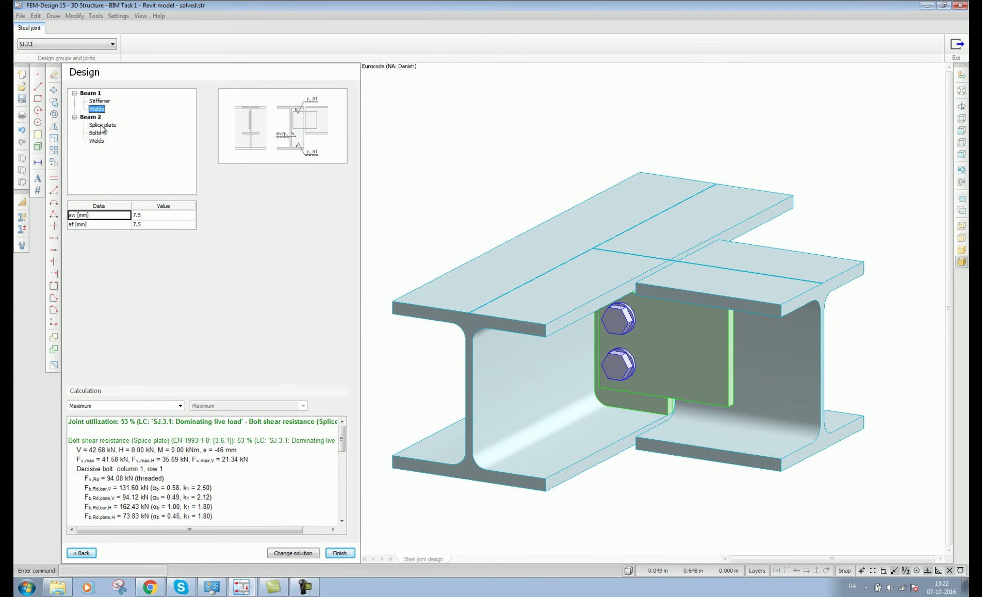
# Set the thickness tp of Beam 2's splice plate to 8 mm.
pyautogui.click(103, 126)
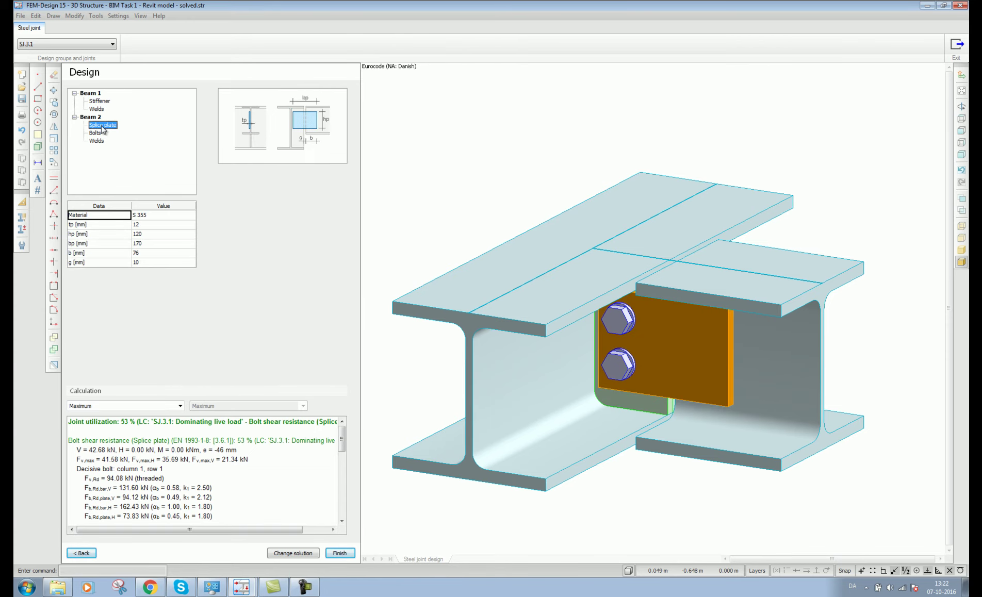
pyautogui.click(146, 226)
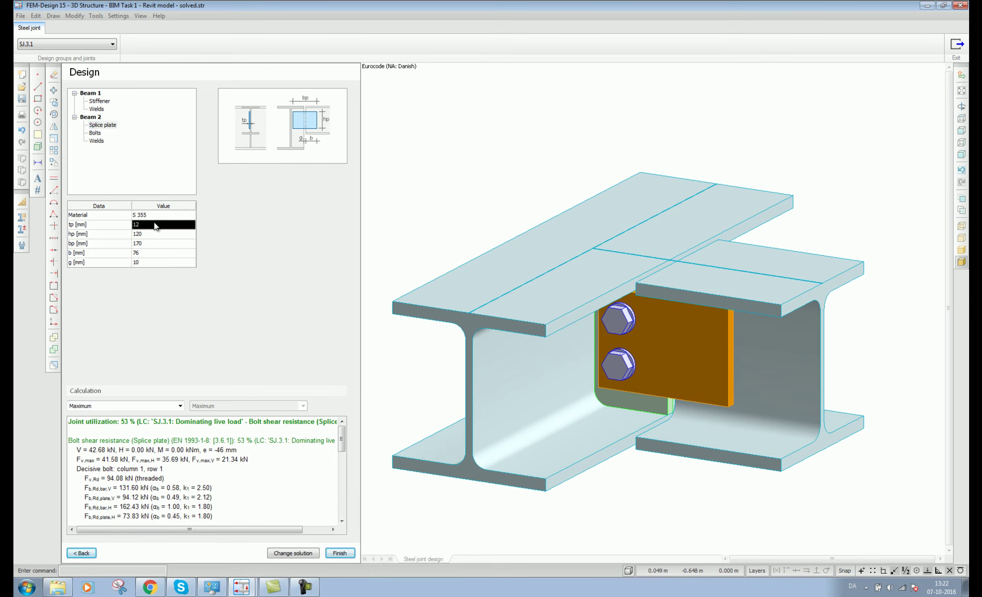
pyautogui.write('8')
pyautogui.press('Return')
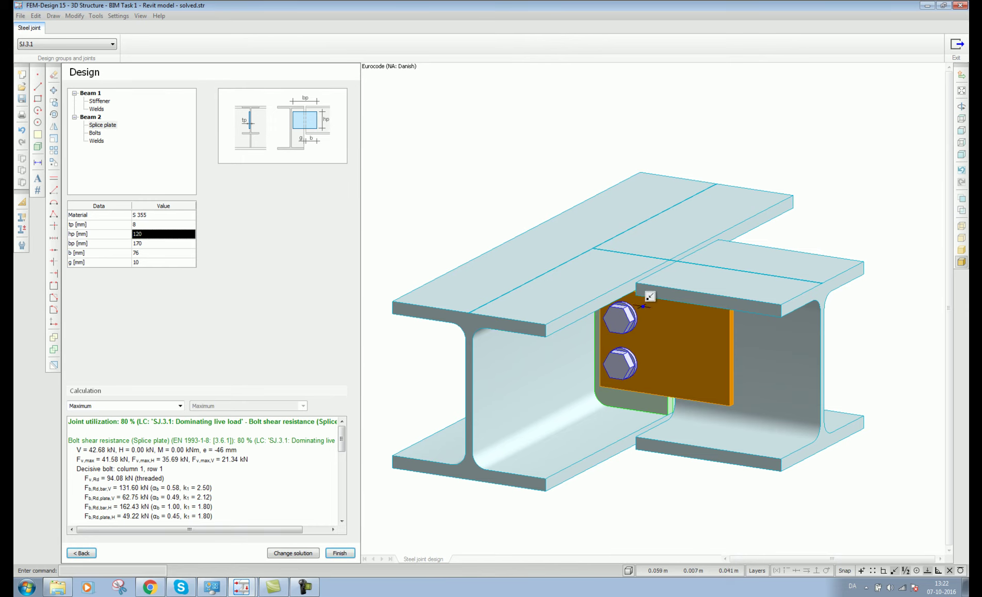
# Keep bolt size HR-M20 for Beam 2 after viewing the bolt library, and finish the joint's manual design.
pyautogui.keyDown('alt'); pyautogui.moveTo(636, 355); pyautogui.dragTo(643, 306, button='middle'); pyautogui.keyUp('alt')
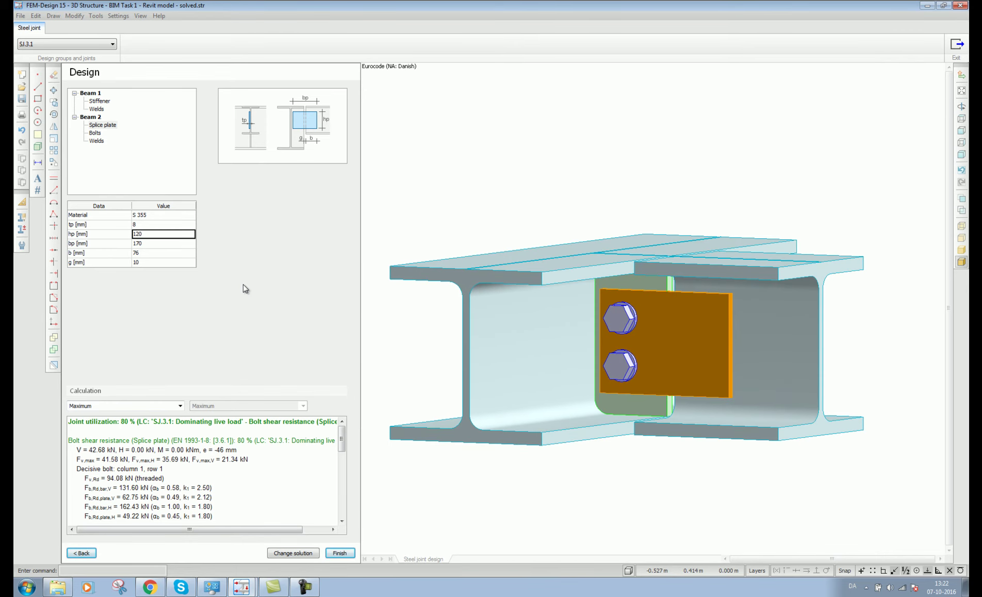
pyautogui.click(98, 134)
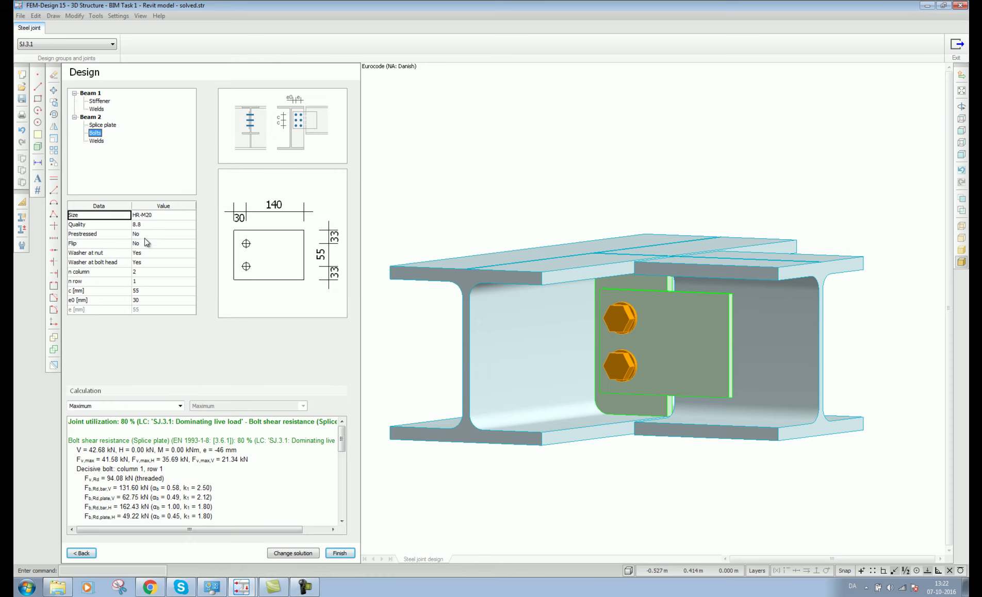
pyautogui.click(149, 225)
pyautogui.click(149, 225)
pyautogui.click(149, 225)
pyautogui.click(155, 216)
pyautogui.click(154, 216)
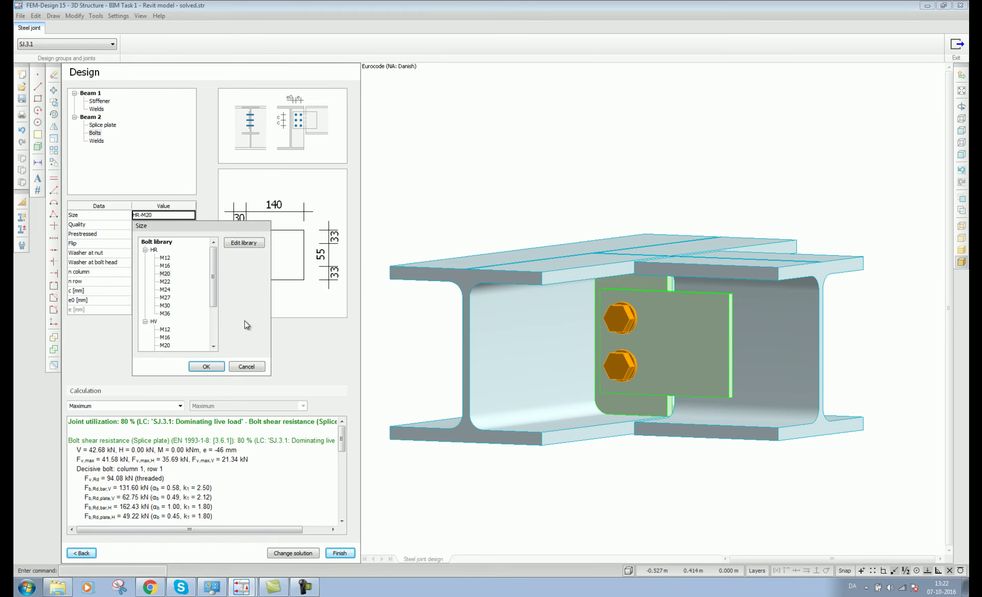
pyautogui.click(216, 367)
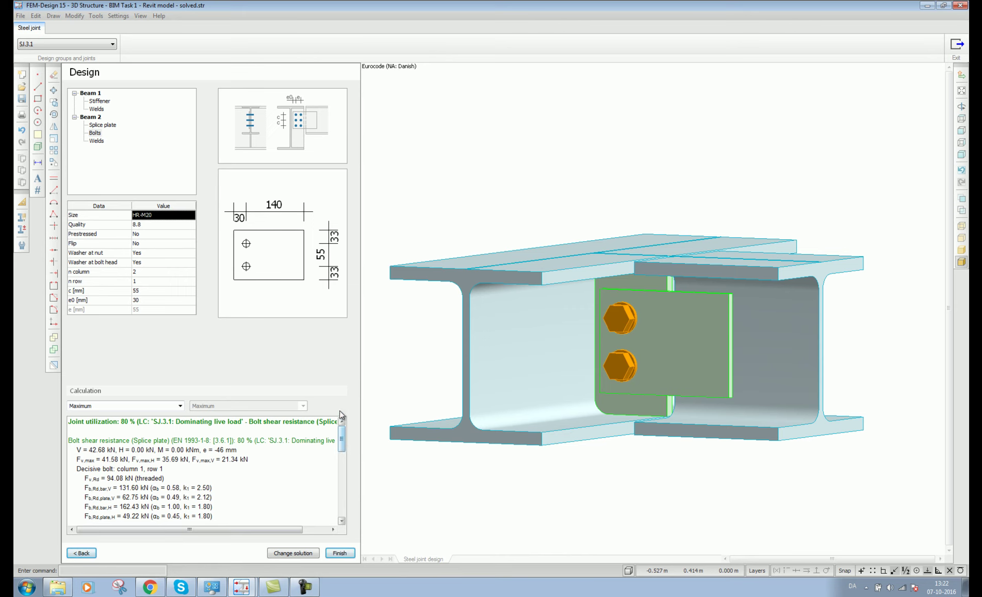
pyautogui.click(343, 553)
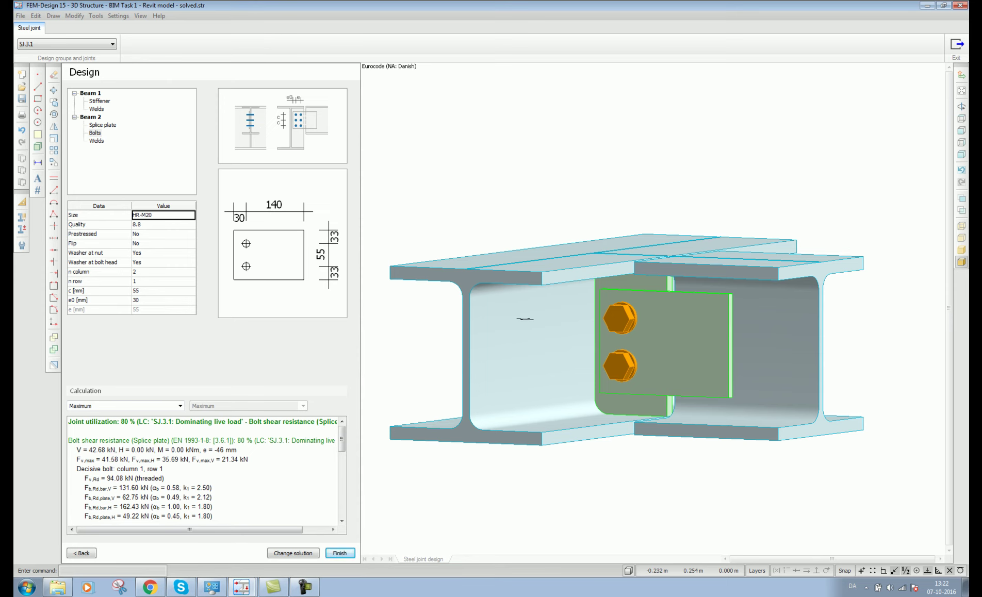
pyautogui.click(958, 45)
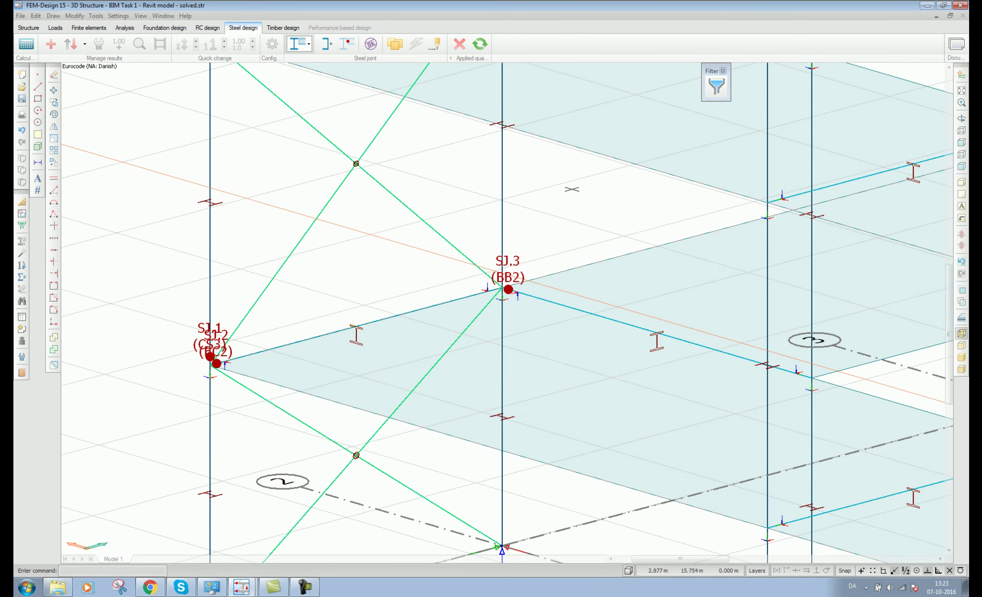
# Run the steel joint check for all three joint groups, SJ.1, SJ.2 and SJ.3.
pyautogui.click(371, 45)
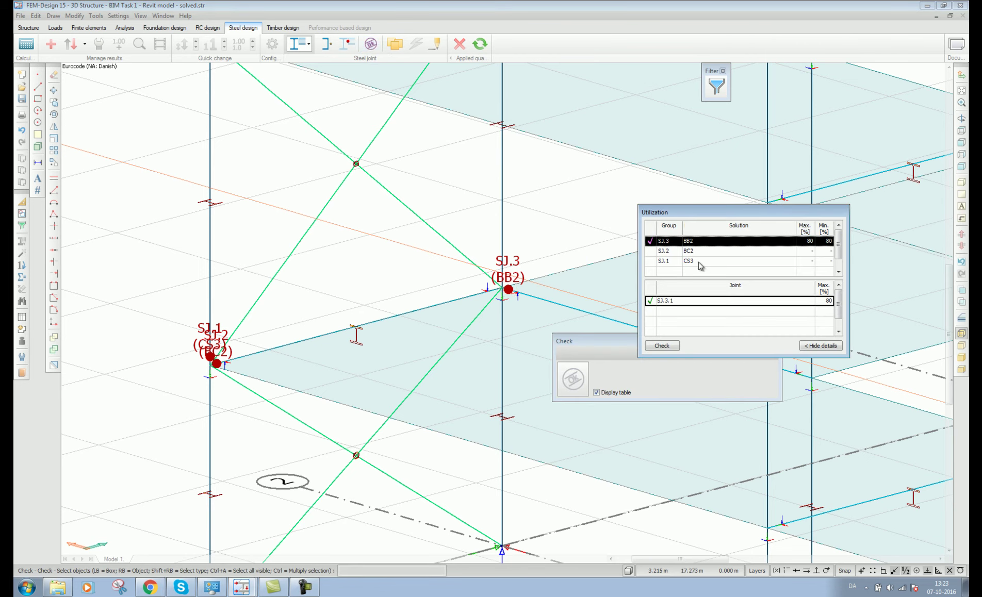
pyautogui.keyDown('shift'); pyautogui.click(701, 262); pyautogui.keyUp('shift')
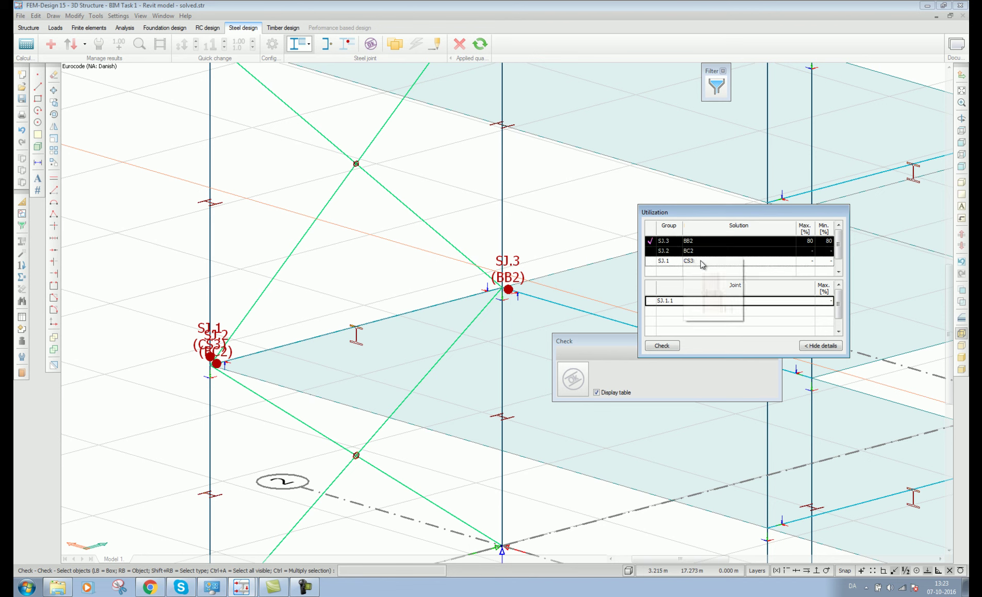
pyautogui.click(665, 346)
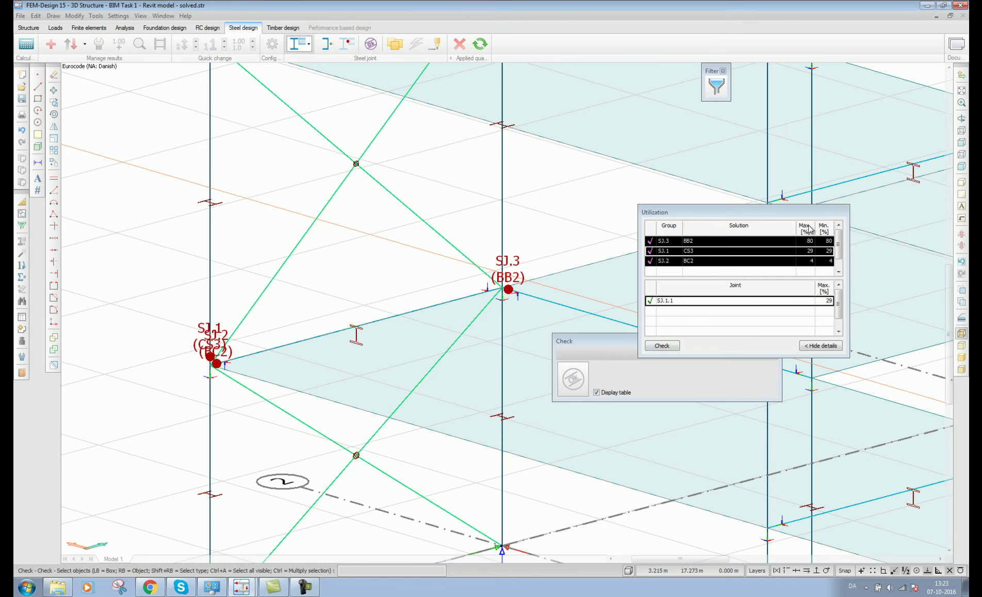
# Examine the joint utilization of groups SJ.3, SJ.1 and SJ.2 one by one in the utilization table.
pyautogui.click(799, 272)
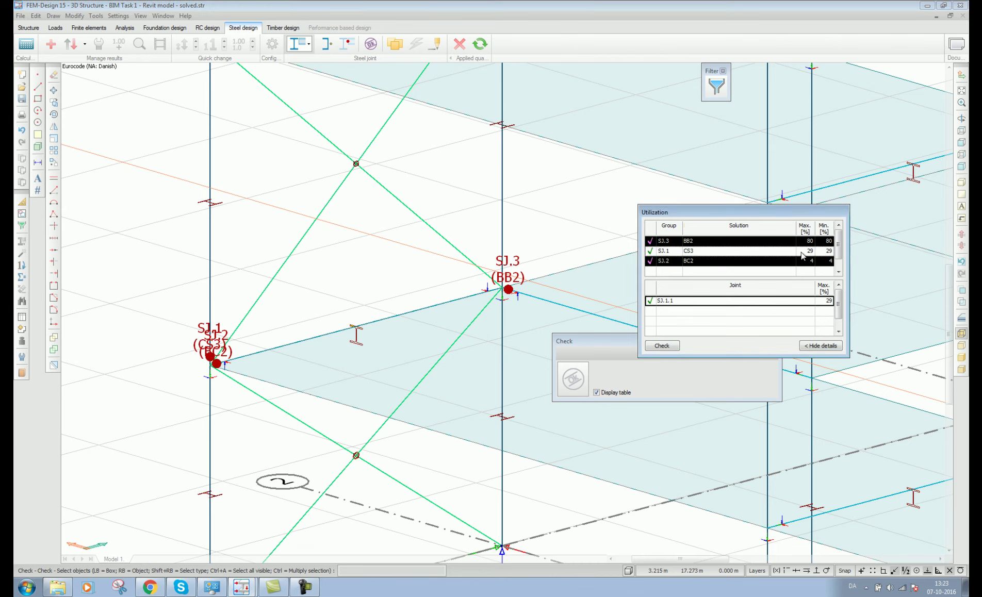
pyautogui.click(800, 252)
pyautogui.click(798, 243)
pyautogui.click(798, 251)
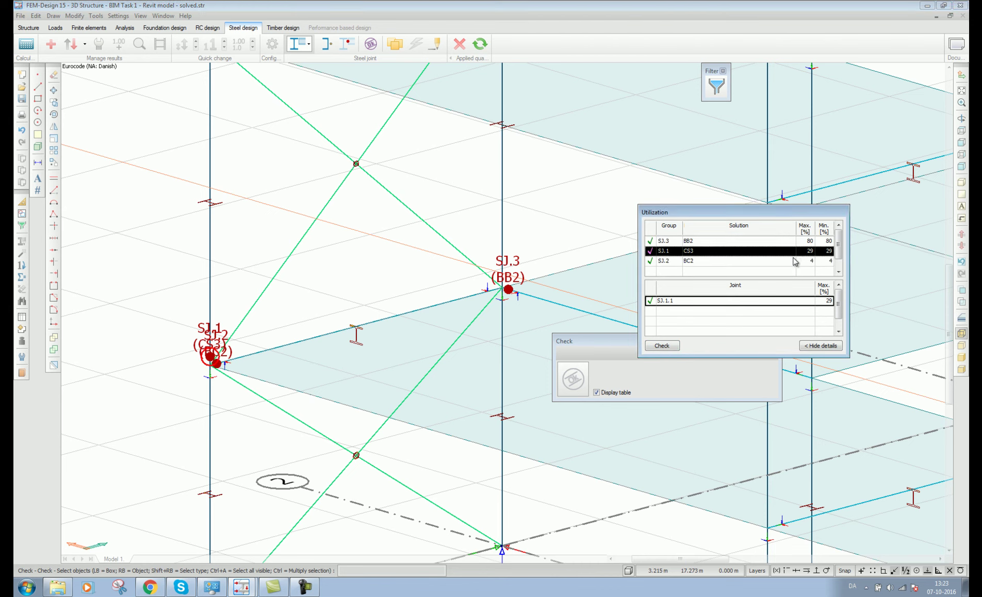
pyautogui.click(794, 261)
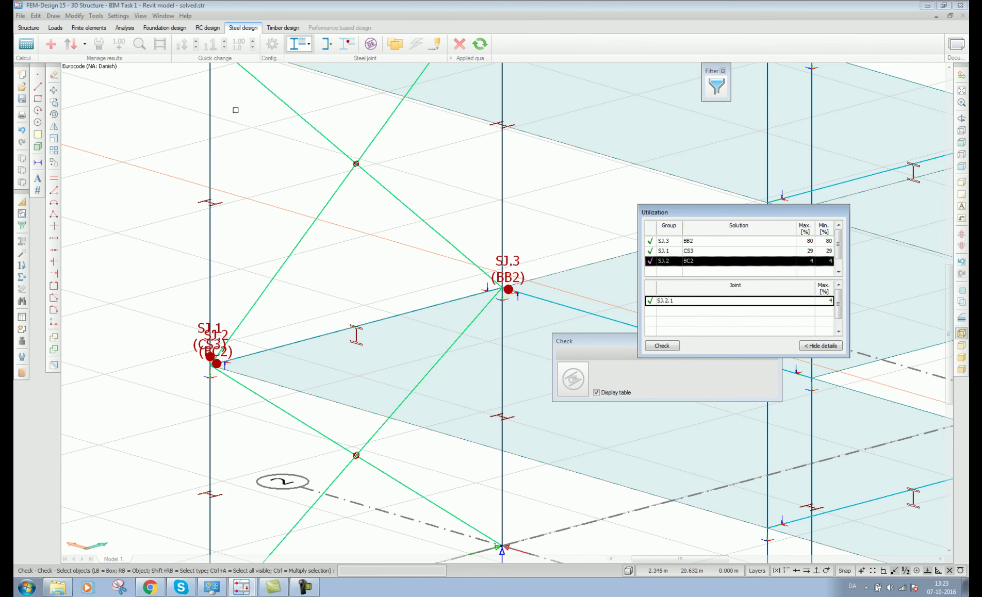
# Display the steel joint utilization in the model for the Maximum of load combinations.
pyautogui.click(53, 47)
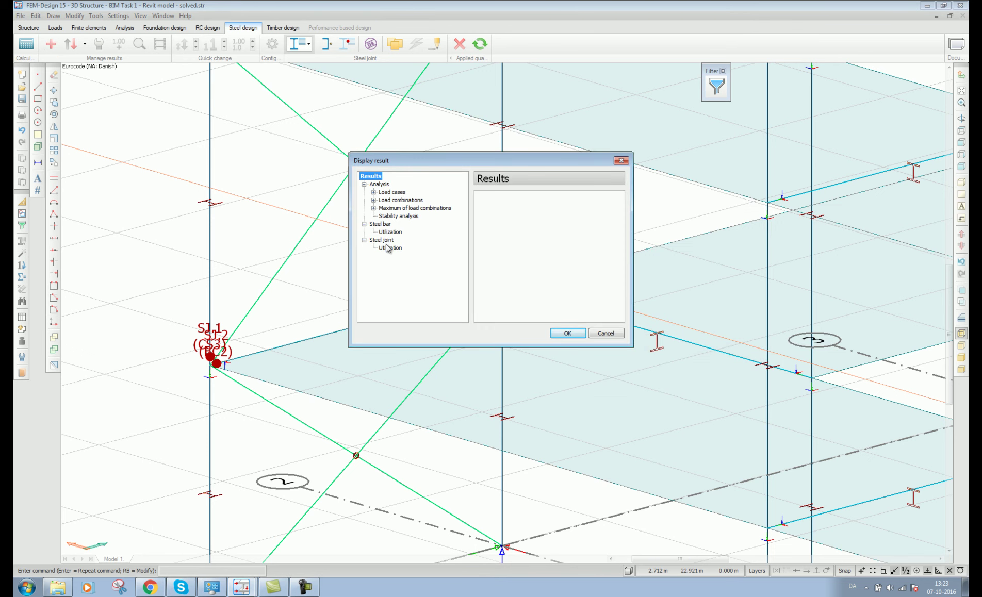
pyautogui.click(391, 248)
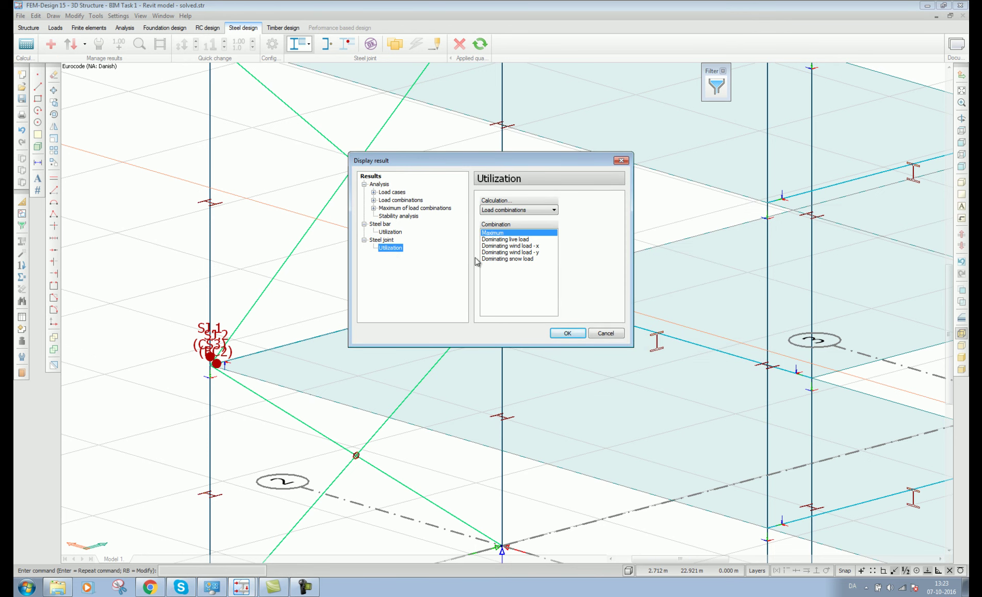
pyautogui.click(567, 333)
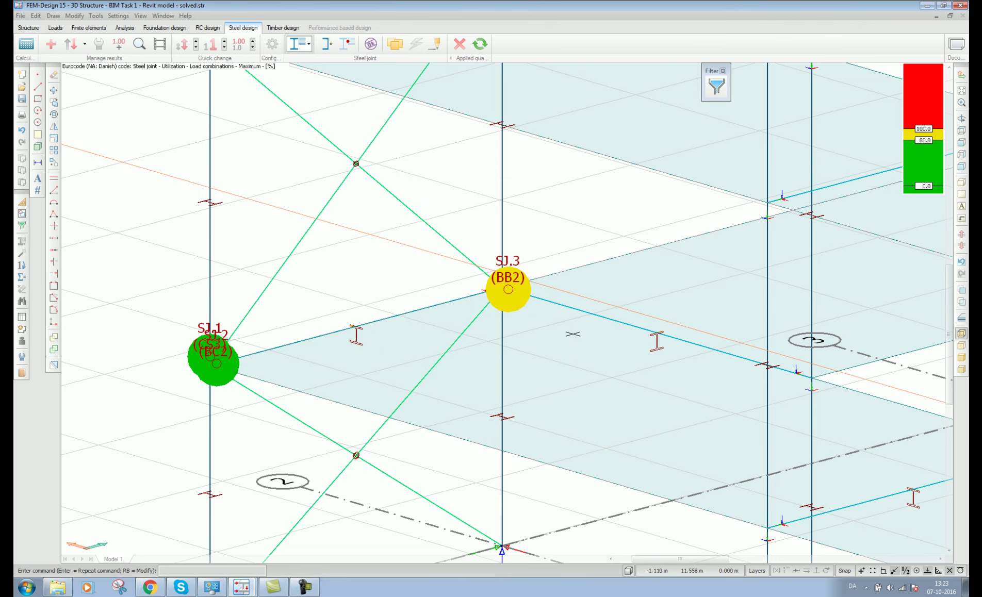
# Open the detailed result of joint SJ.3 and examine its tables, bolt arrangement and resistance calculations.
pyautogui.moveTo(546, 347); pyautogui.dragTo(530, 300, button='middle')
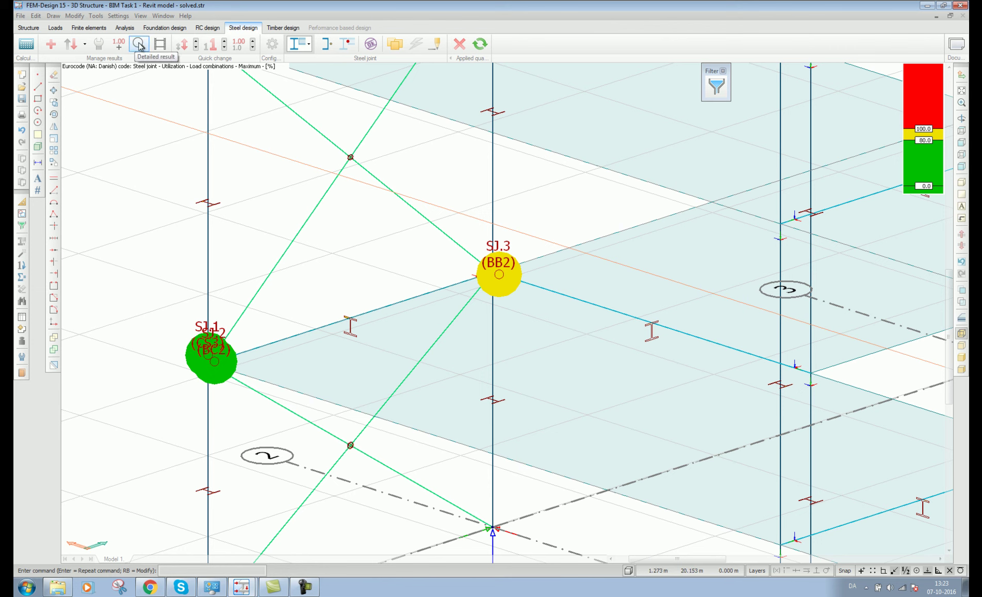
pyautogui.click(139, 45)
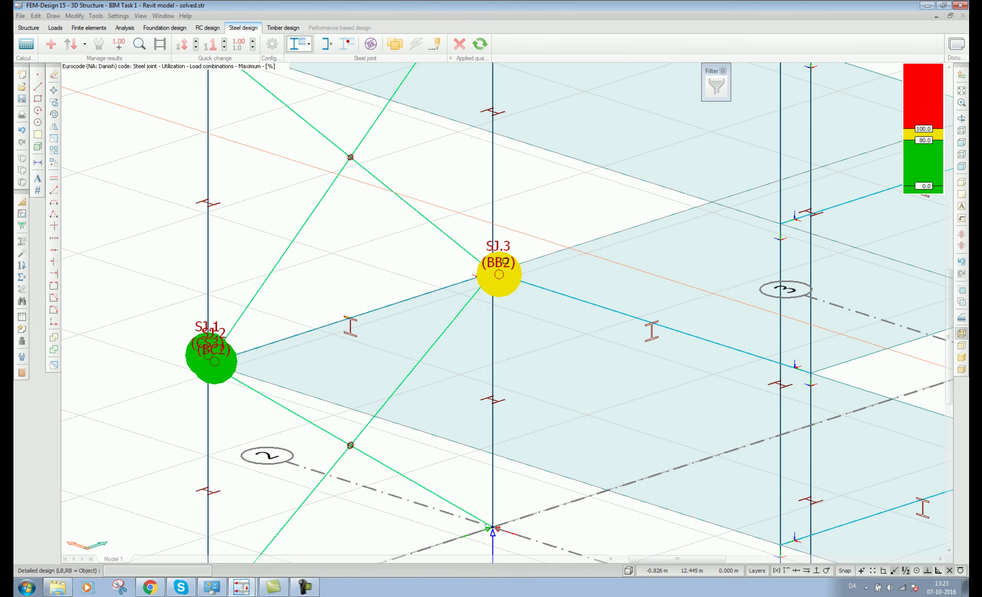
pyautogui.click(499, 274)
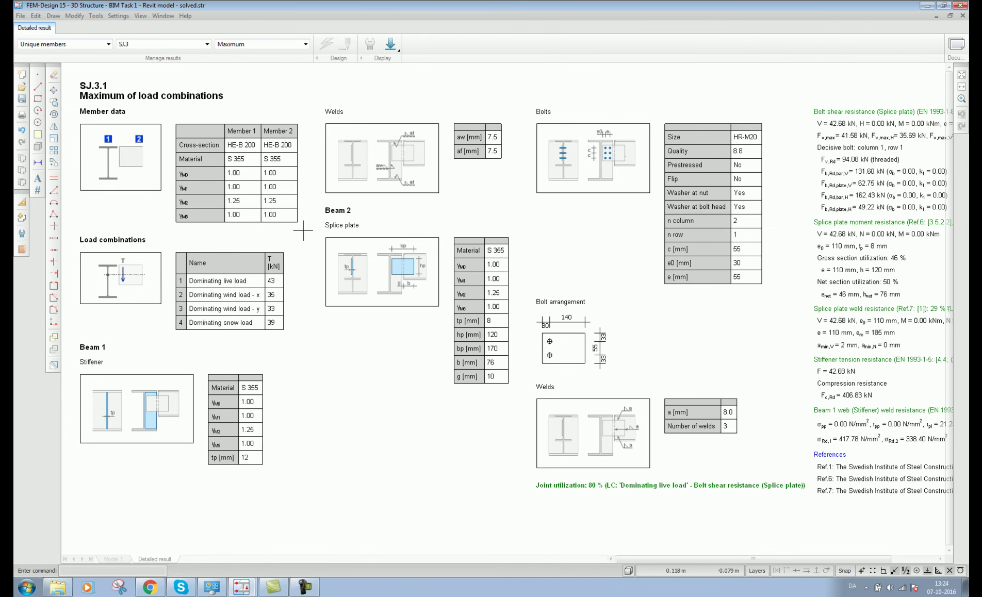
pyautogui.scroll(-1, 304, 230)
pyautogui.moveTo(626, 281); pyautogui.dragTo(576, 283, button='middle')
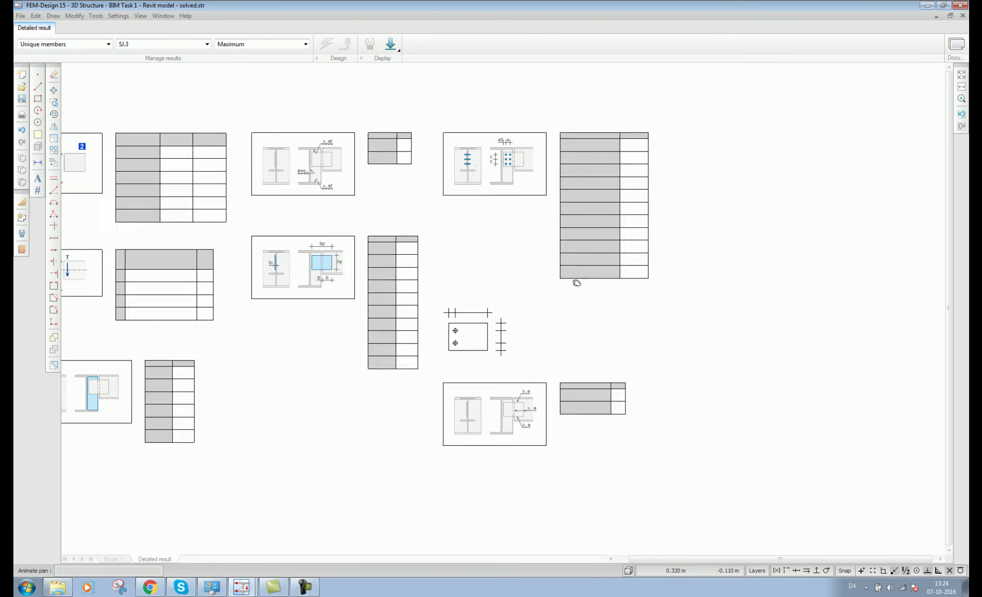
pyautogui.moveTo(914, 341); pyautogui.dragTo(936, 331, button='middle')
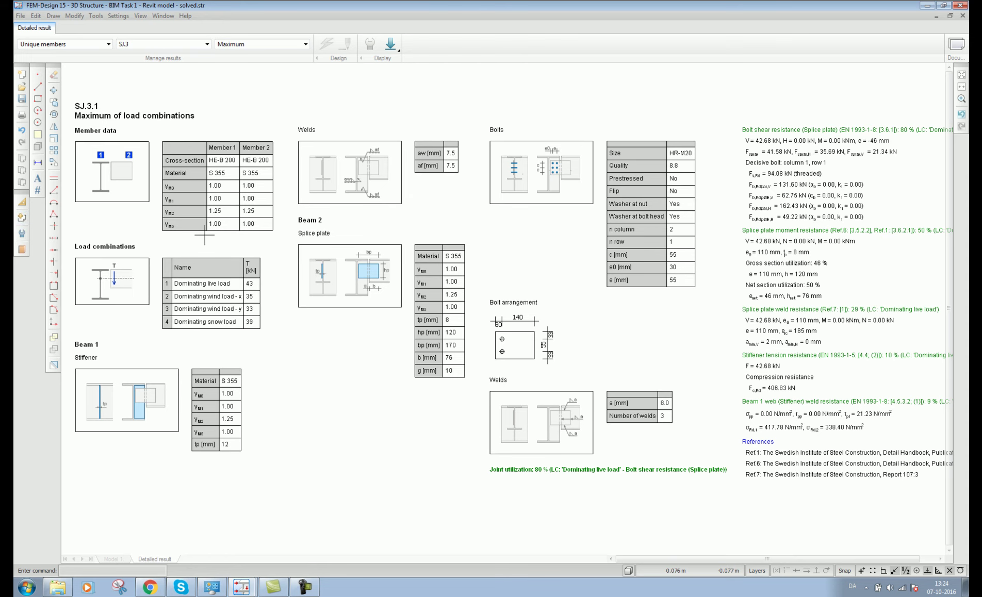
# Add the SJ.3 detailed result to the documentation, open the document and go to its second page.
pyautogui.hotkey('ctrl', 'd')
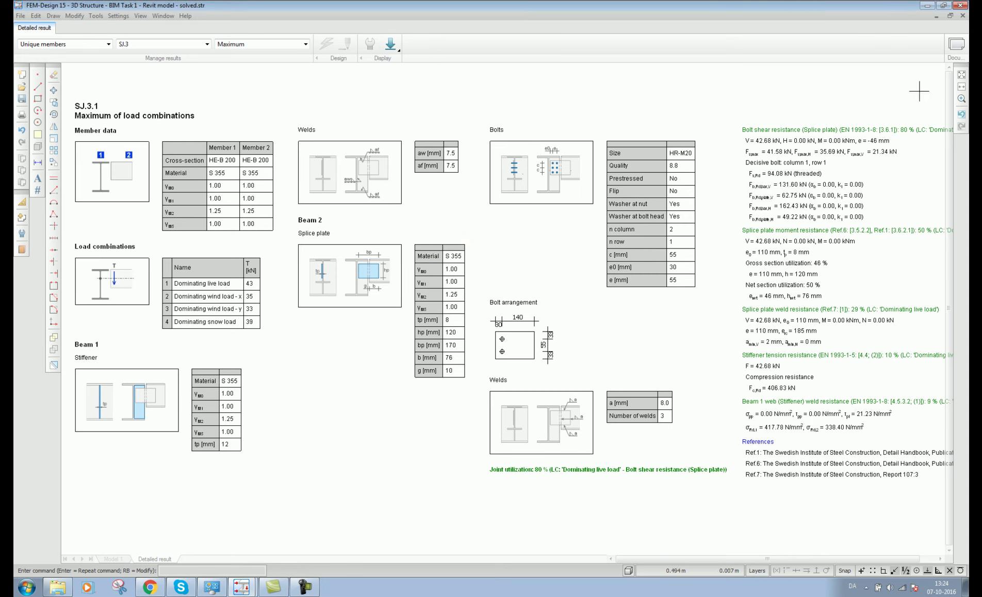
pyautogui.click(957, 47)
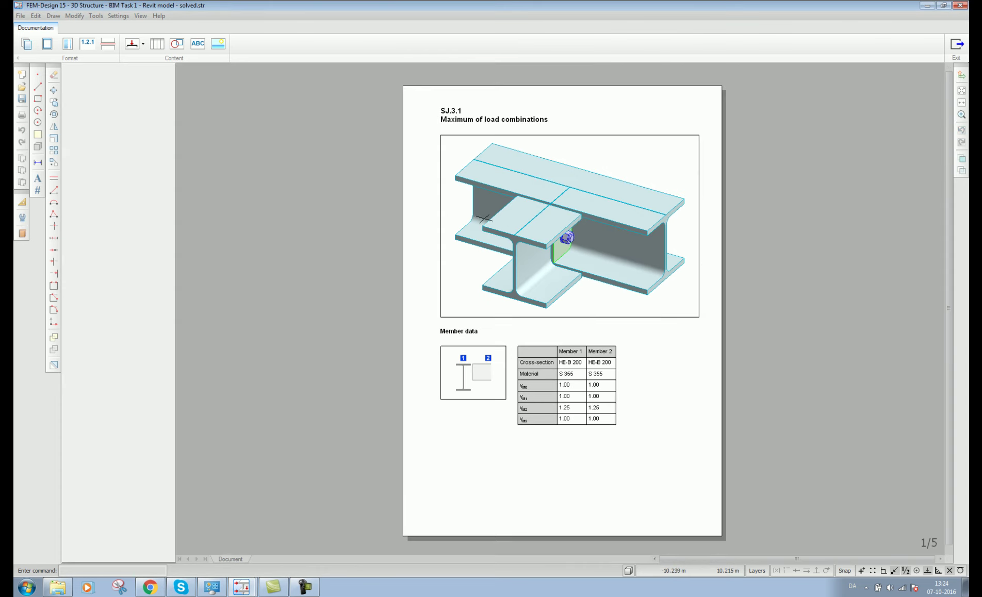
pyautogui.click(91, 451)
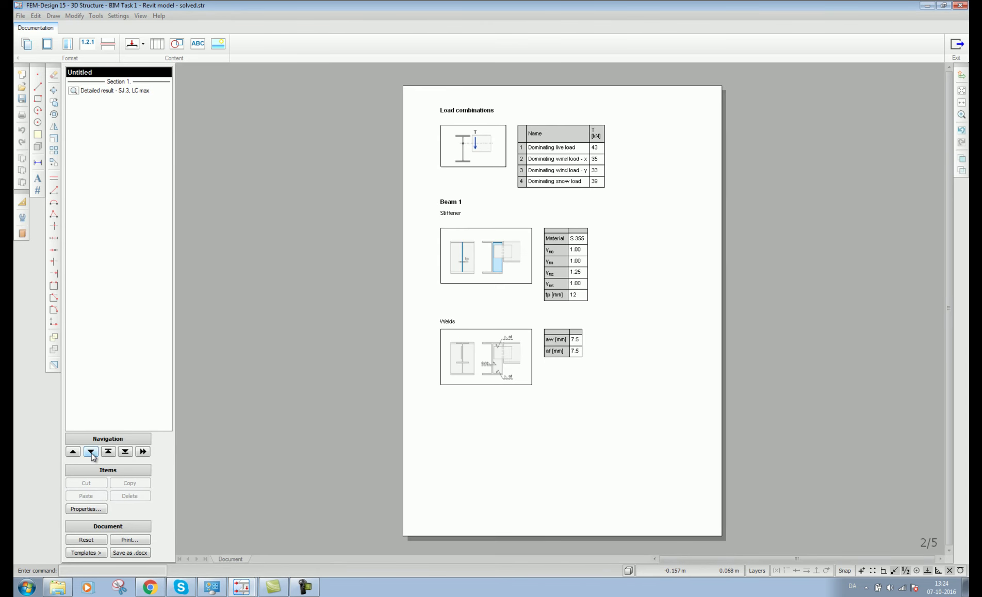